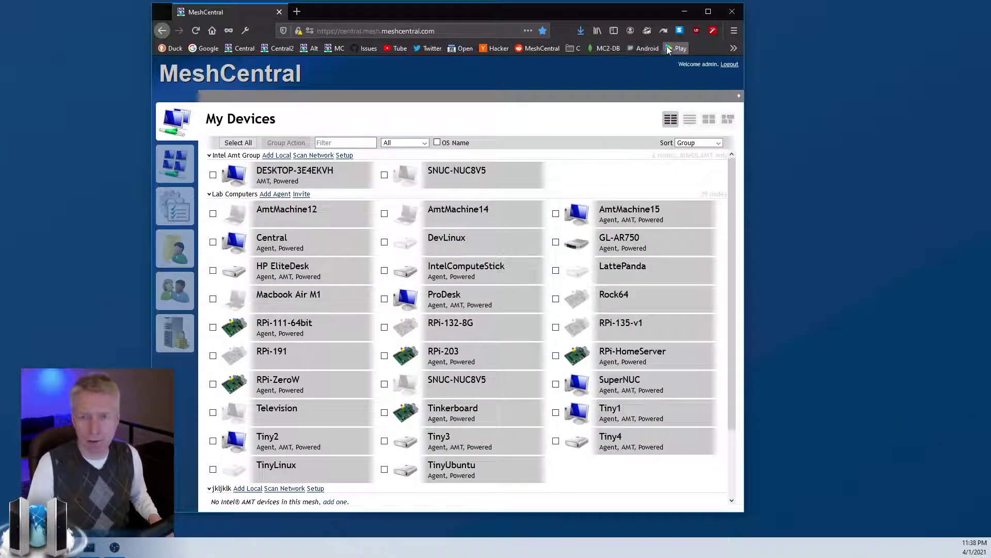
Step: Open the MeshCentral Agent store page, then show the Mobile device QR code for Lab Computers
click(678, 48)
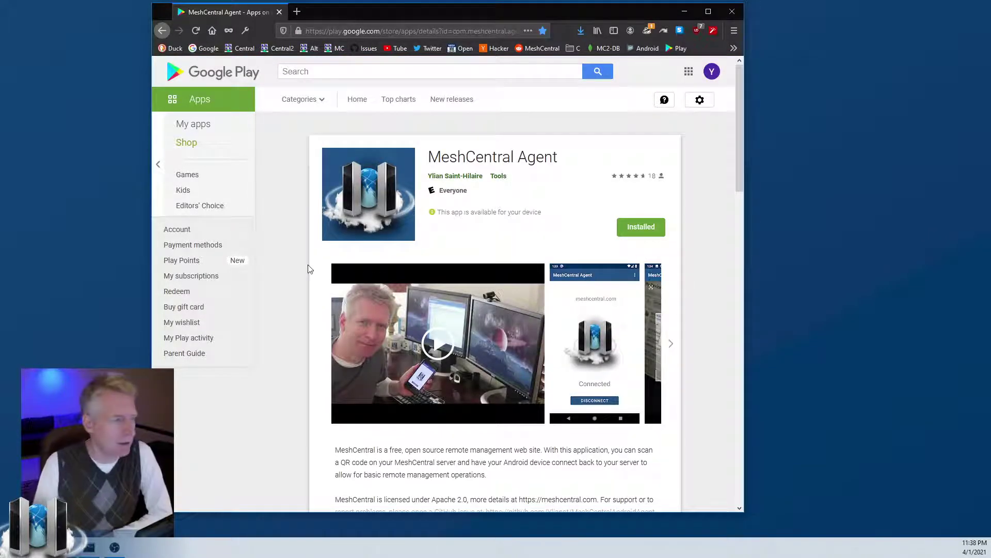
click(306, 71)
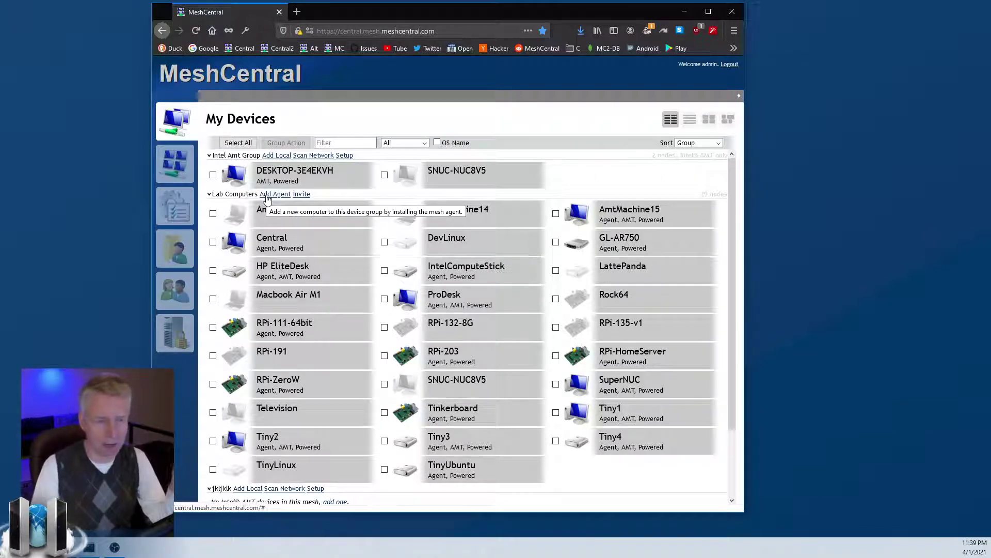
click(275, 194)
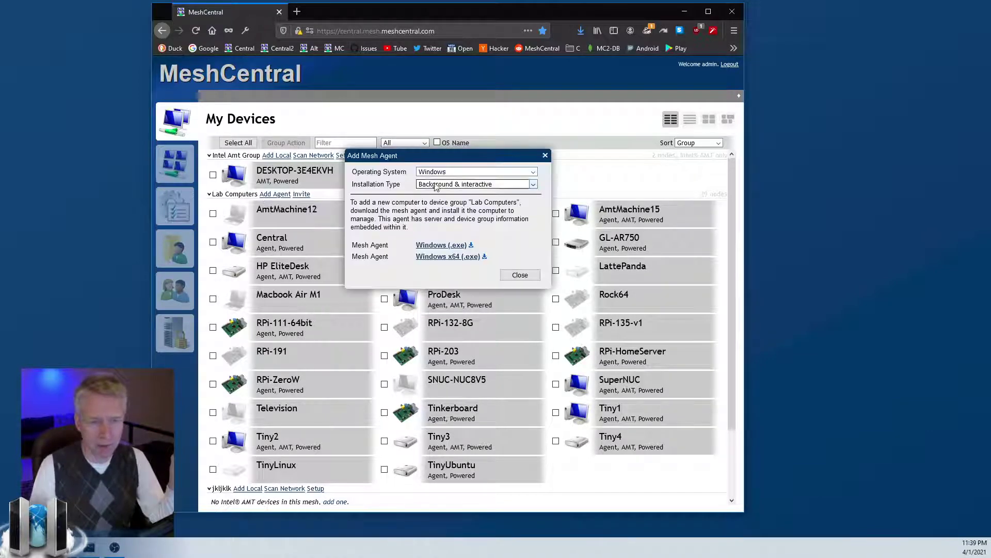
click(474, 171)
click(447, 234)
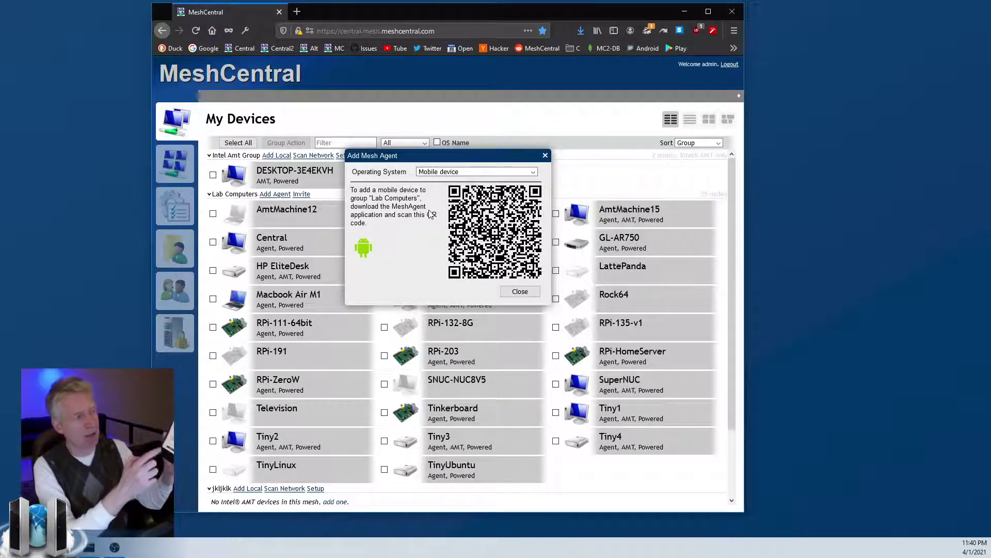
Step: Close the Add Mesh Agent dialog and open Ylian's Phone's General page
click(545, 156)
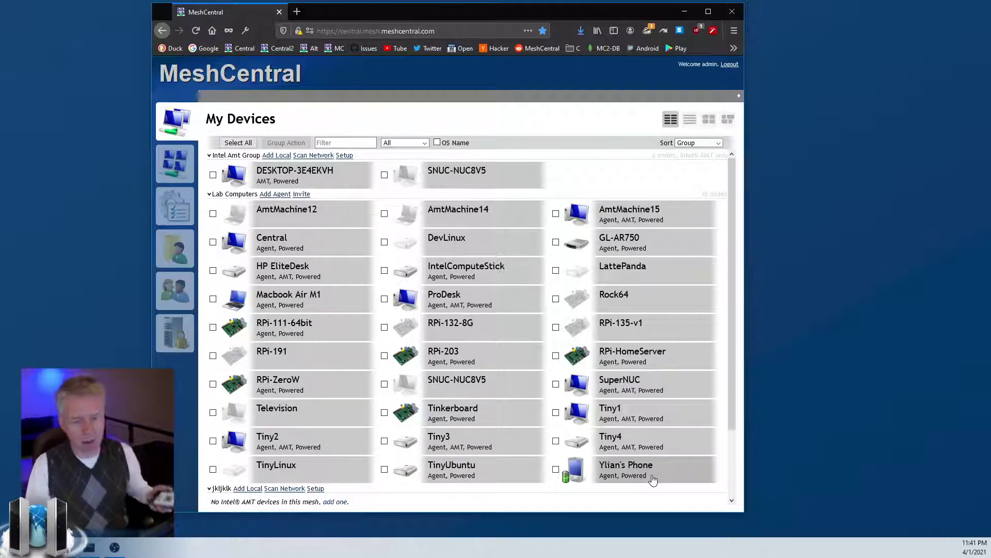
click(653, 479)
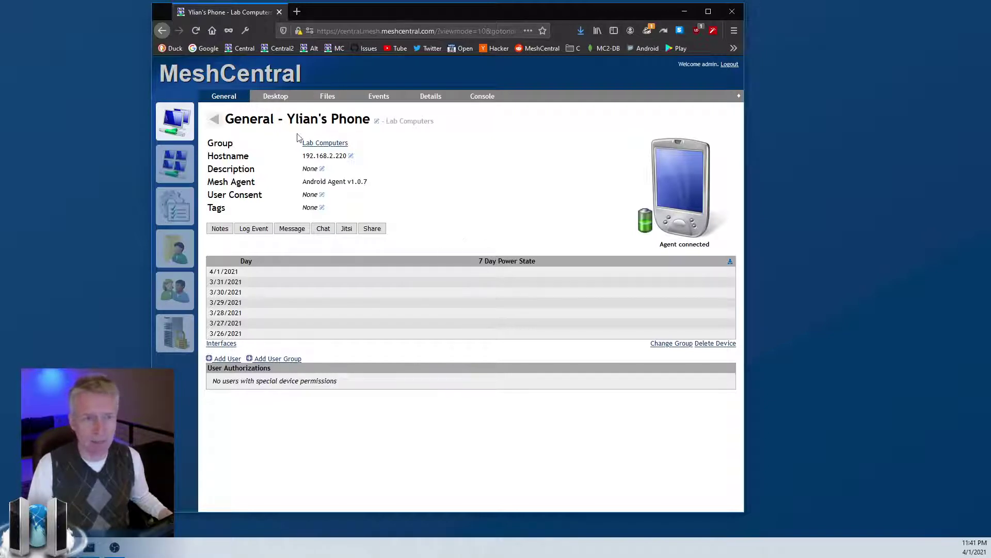
Step: Connect to Ylian's Phone's files, open the Audio folder, and go back to Root
click(327, 96)
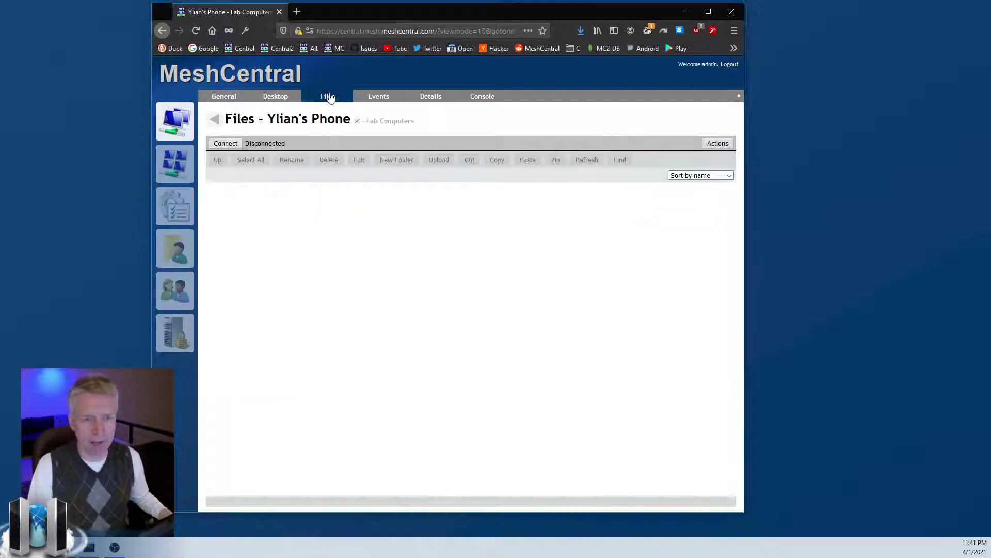
click(225, 144)
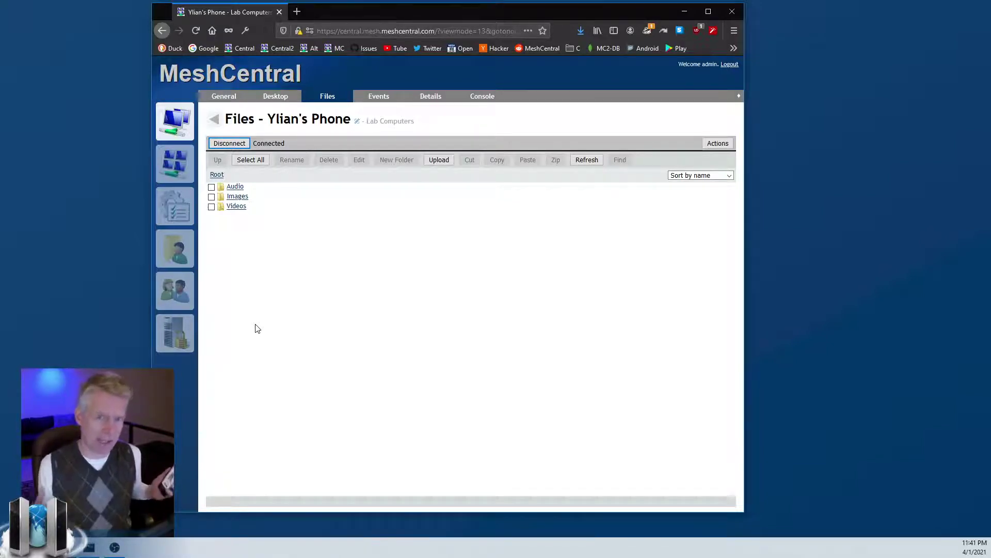
click(235, 186)
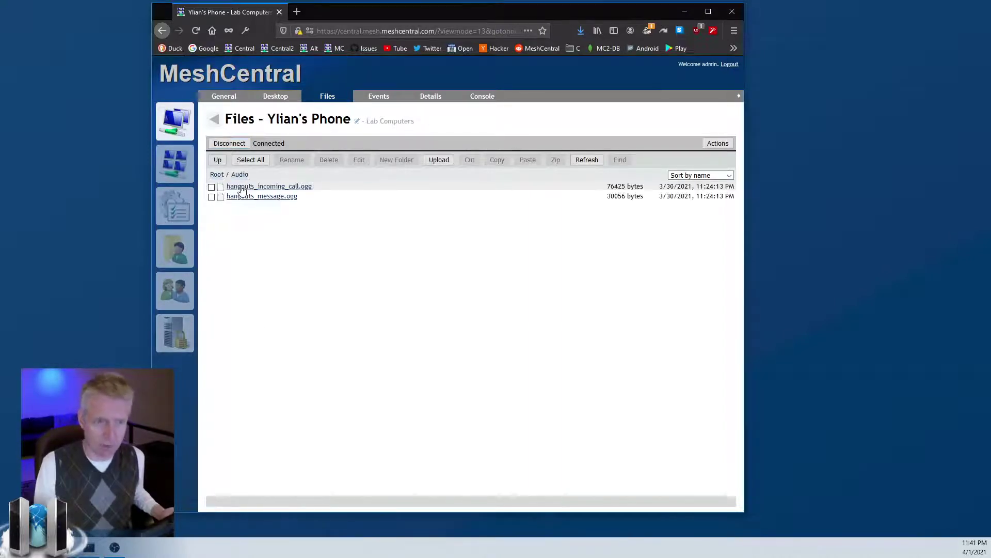
click(217, 174)
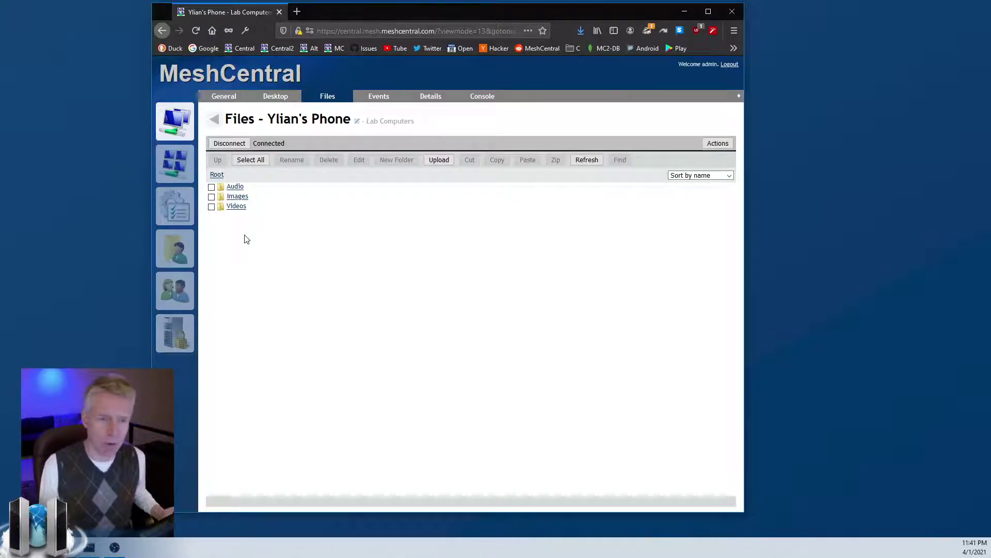
click(230, 142)
click(275, 96)
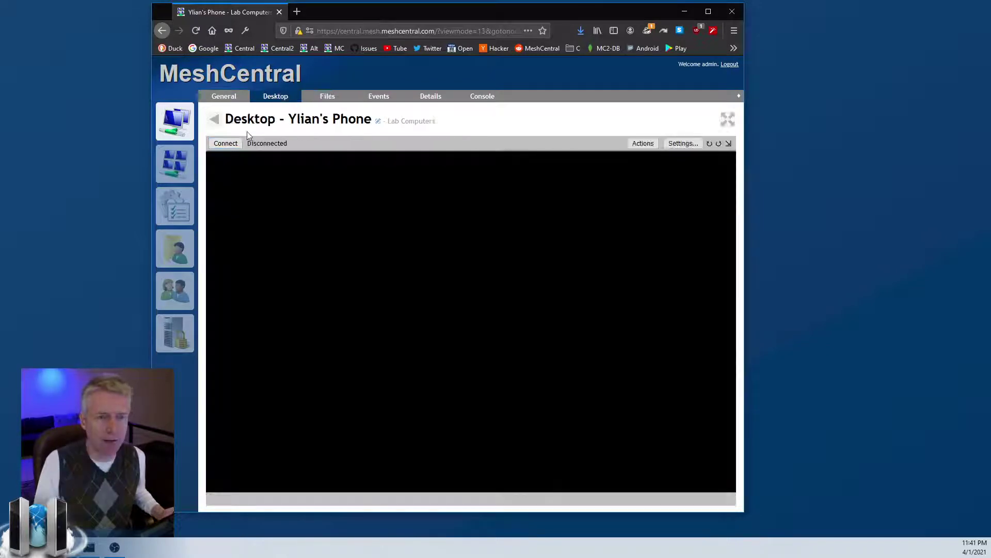
click(227, 143)
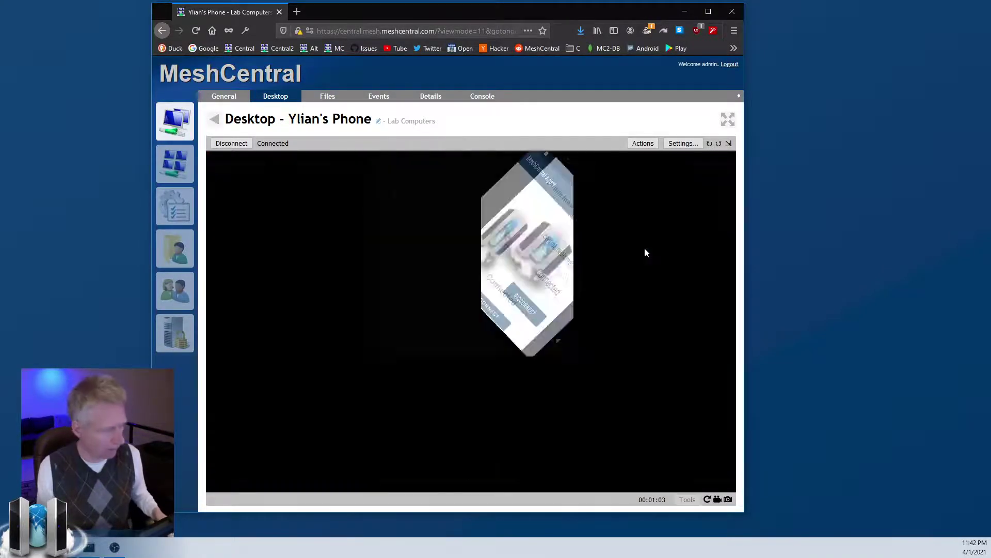
click(231, 143)
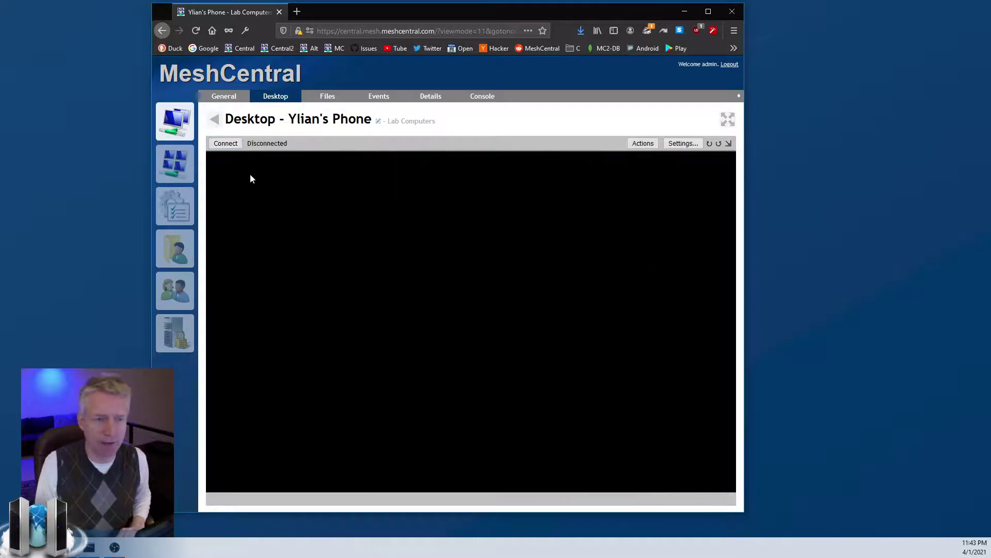
Step: Switch between the phone's Files and Desktop views, then return to My Devices
click(326, 96)
click(276, 96)
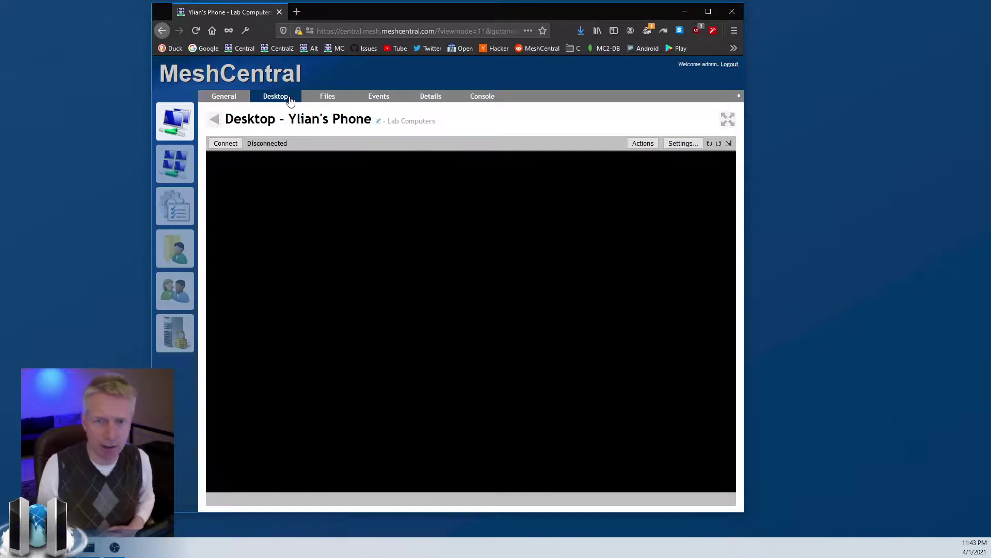
click(176, 121)
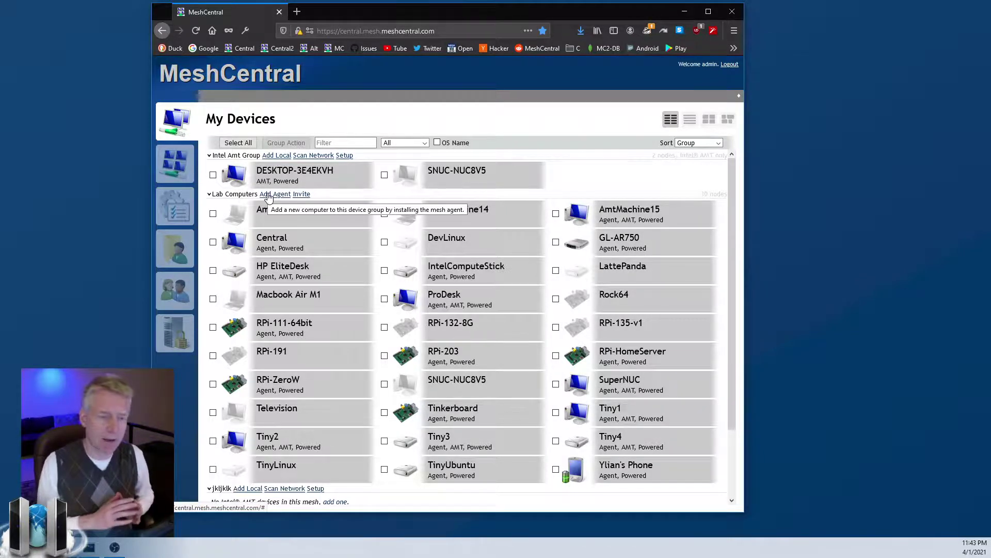
Step: Show the Mobile device QR code for Lab Computers, then close the dialog
click(274, 194)
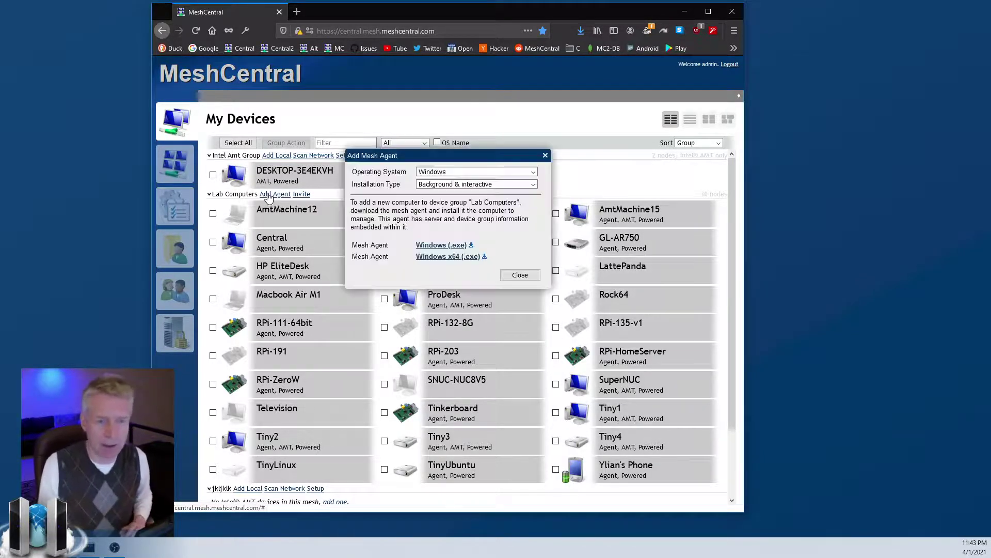
click(476, 172)
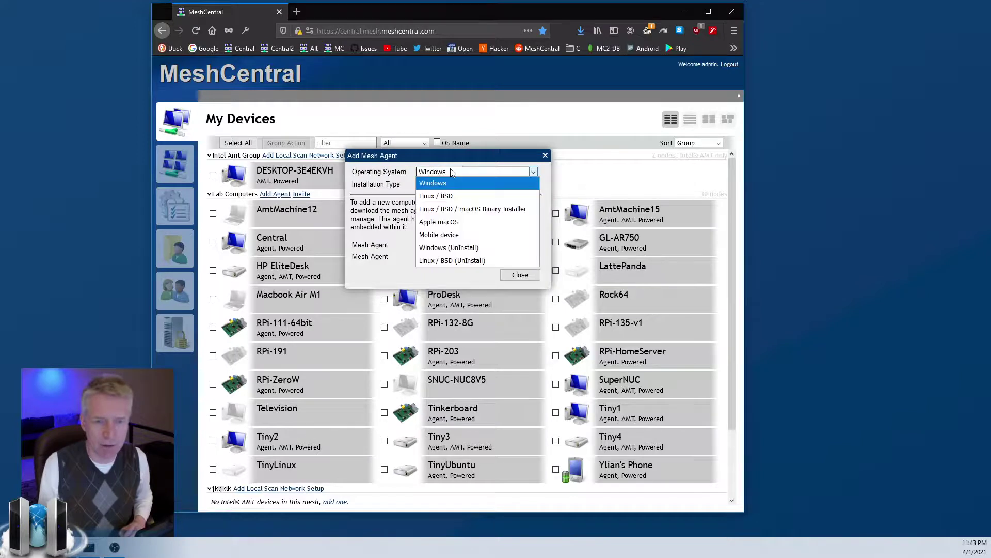
click(449, 237)
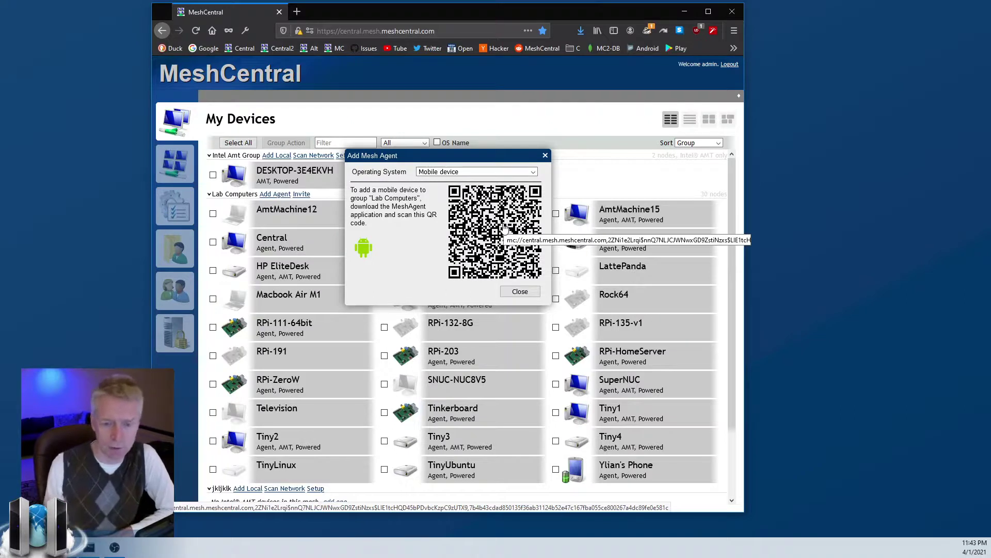
click(519, 291)
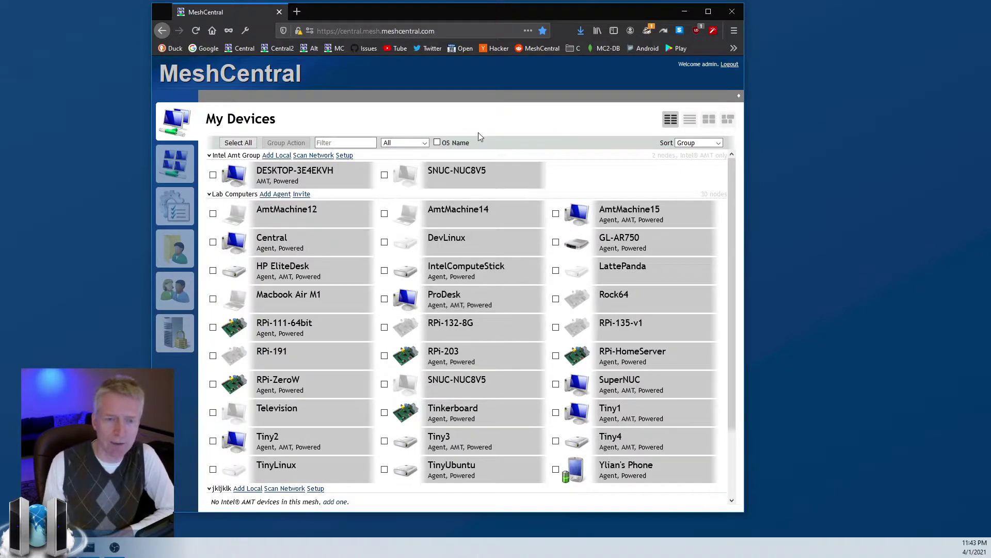